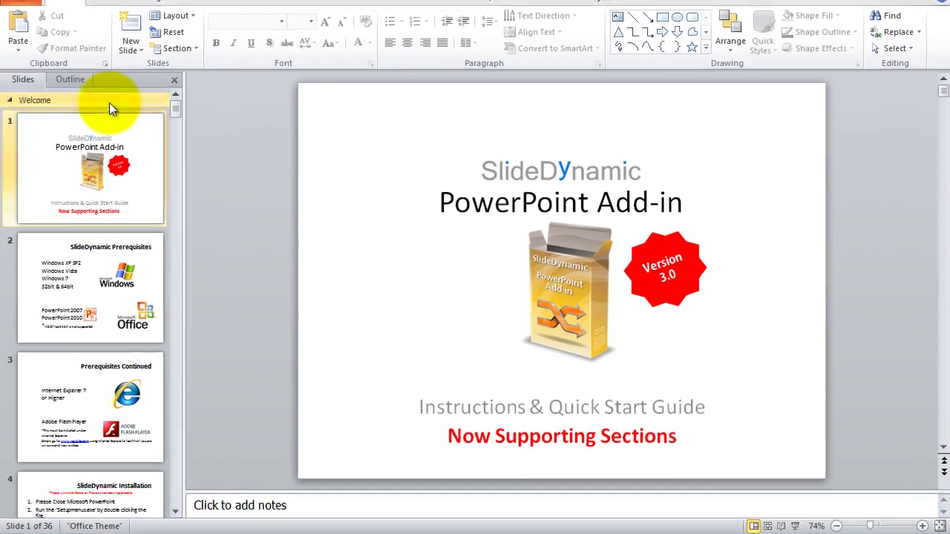
Collapse all slide sections, and view the slide in the Change Color section before collapsing that section again.
right_click(113, 99)
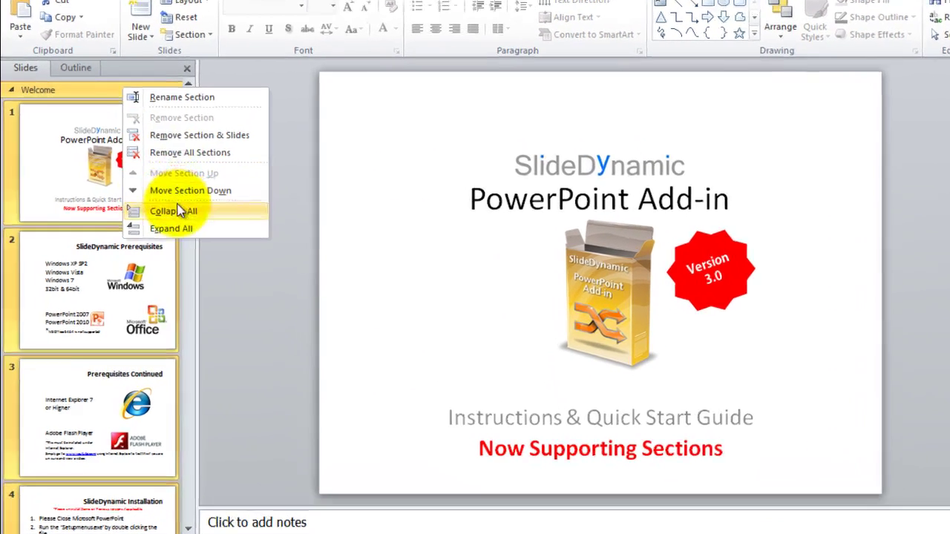
left_click(163, 212)
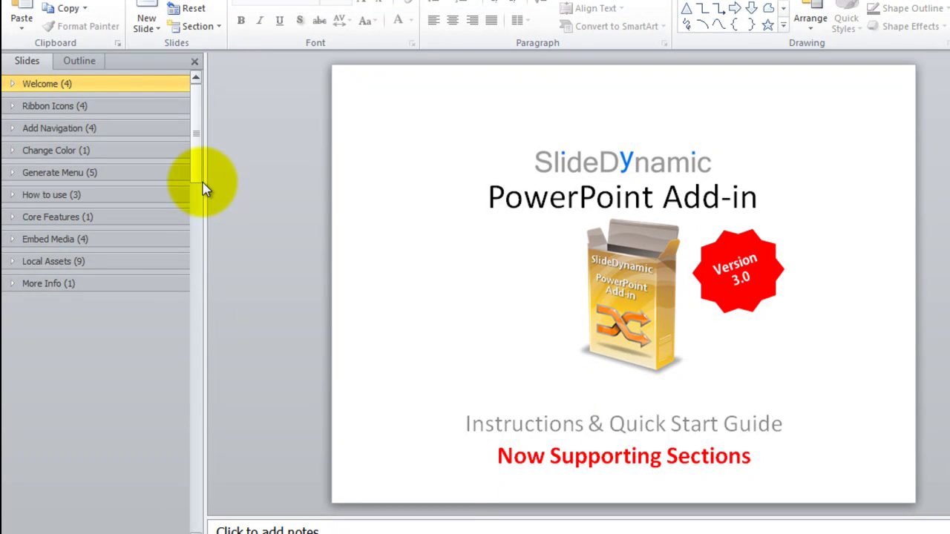
left_click(12, 150)
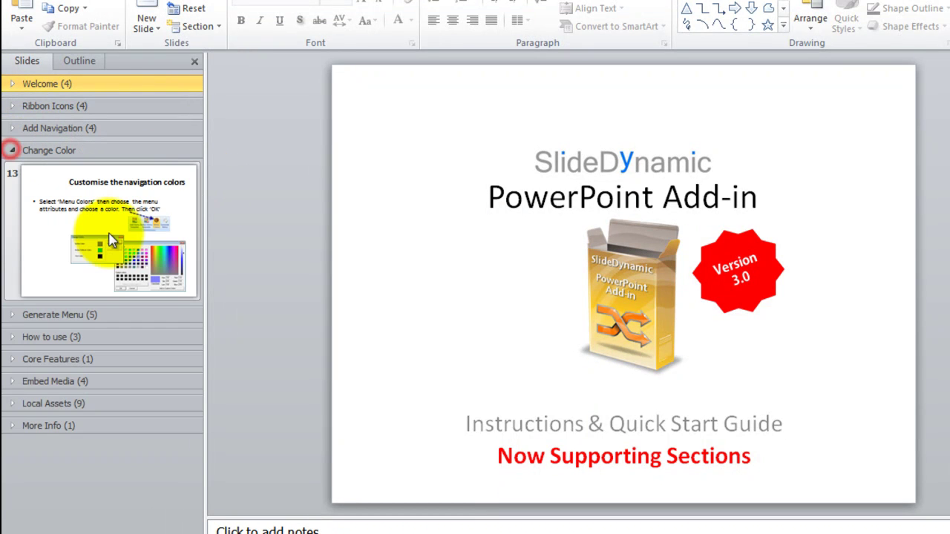
left_click(105, 225)
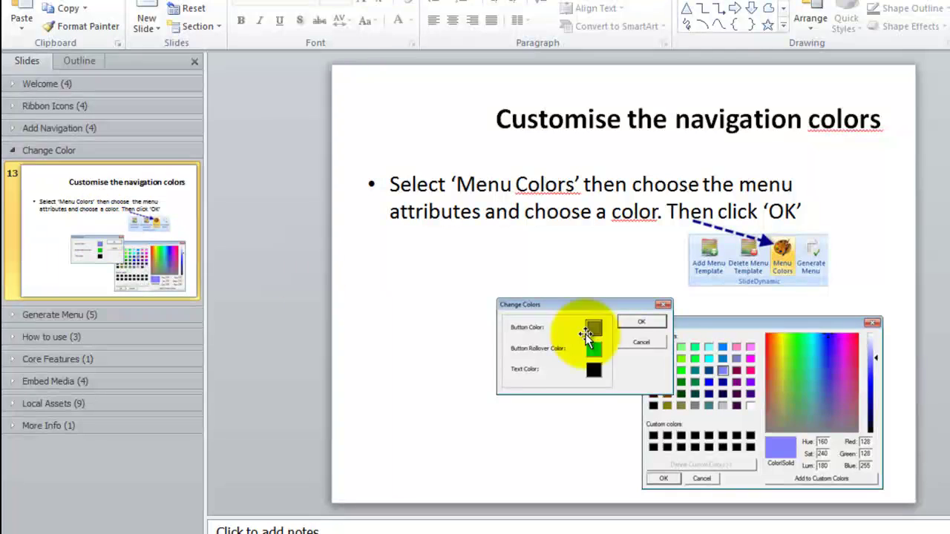
left_click(13, 151)
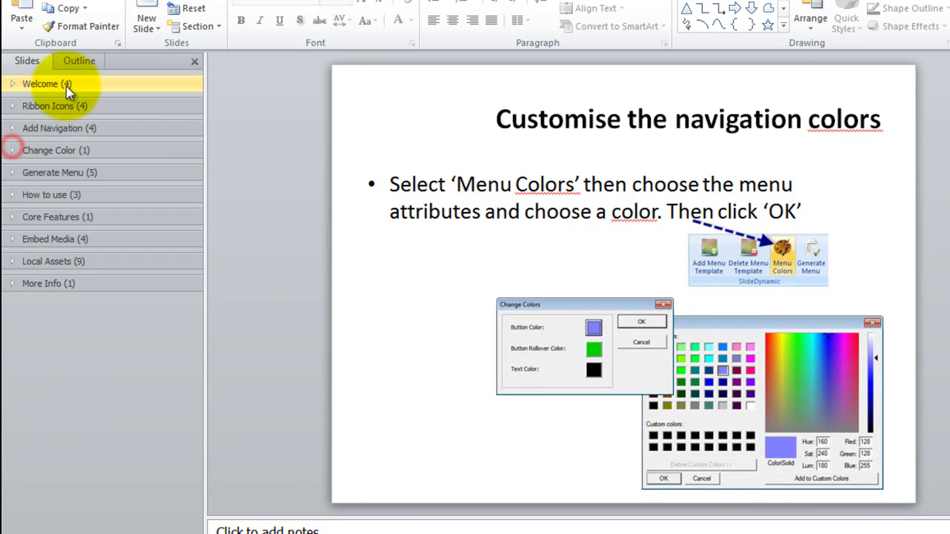
Expand all sections and look through the slide thumbnails down to the How to use section and back up.
right_click(67, 84)
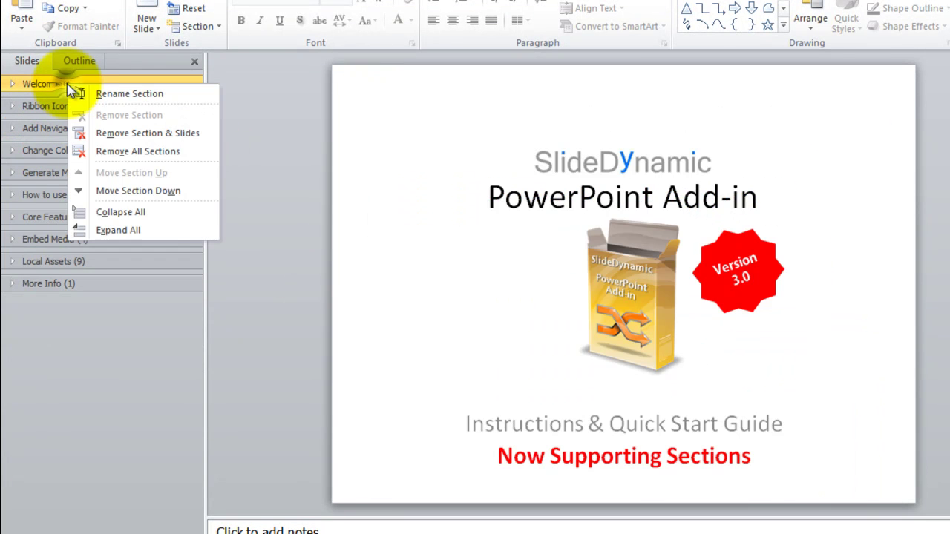
left_click(127, 228)
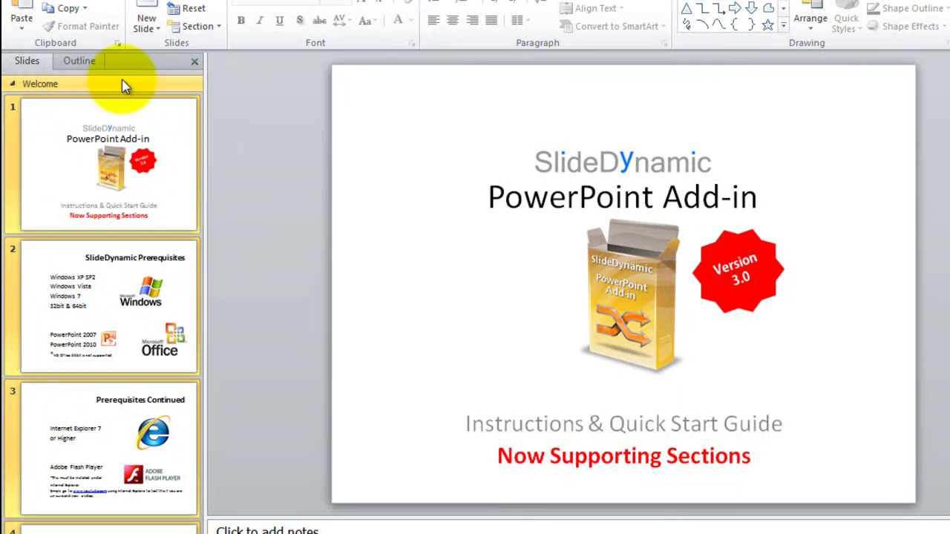
left_click(13, 84)
left_click_drag(195, 97, 199, 310)
left_click(191, 311)
scroll(196, 352, "down", 5)
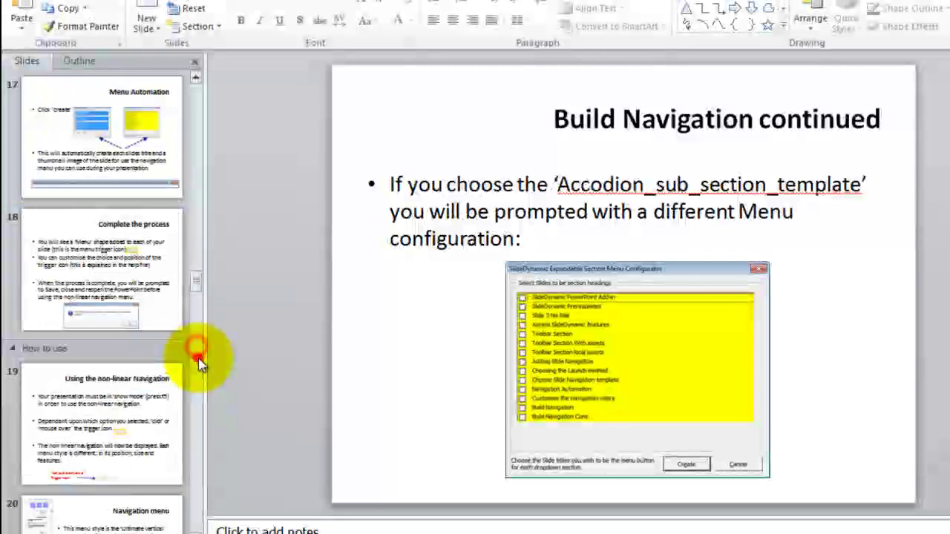
right_click(82, 89)
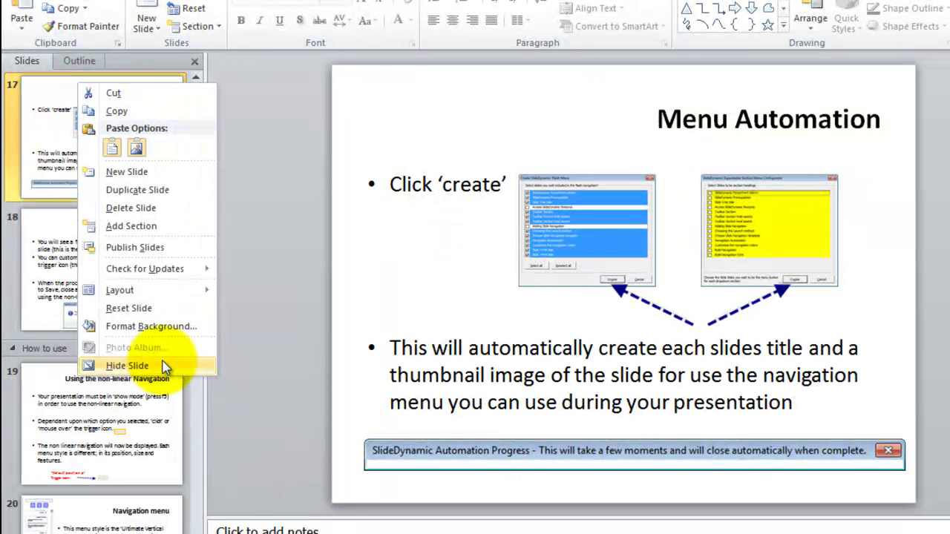
left_click(196, 78)
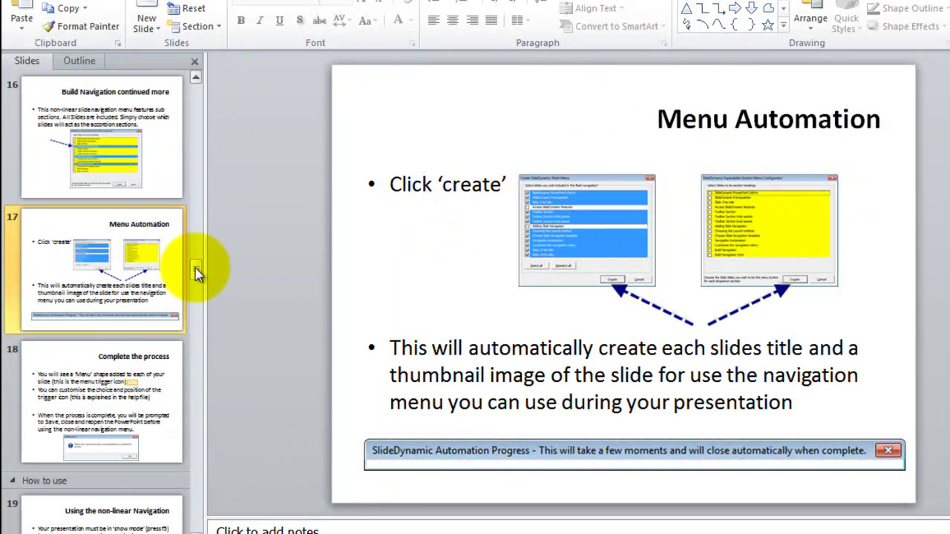
left_click_drag(195, 265, 112, 82)
Collapse all sections again and view the slide in the Core Features section.
right_click(75, 103)
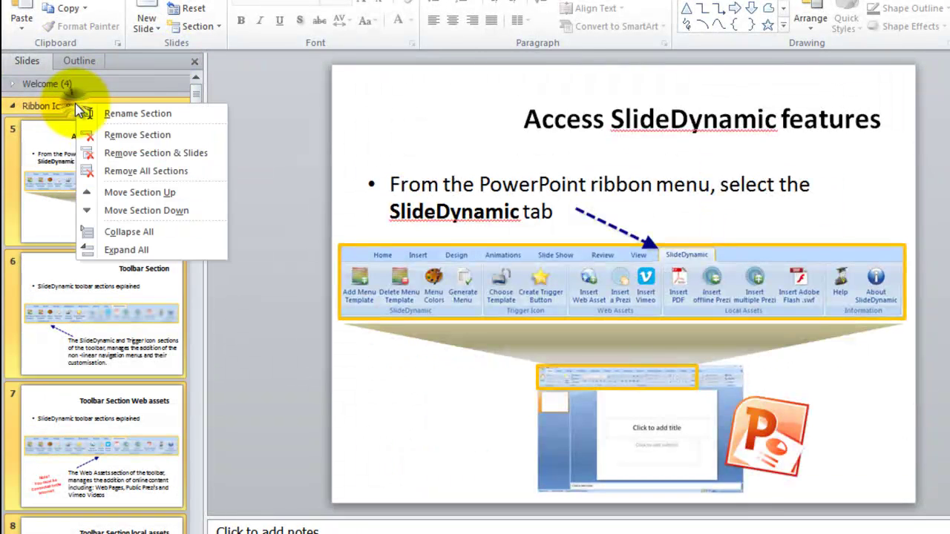
left_click(152, 243)
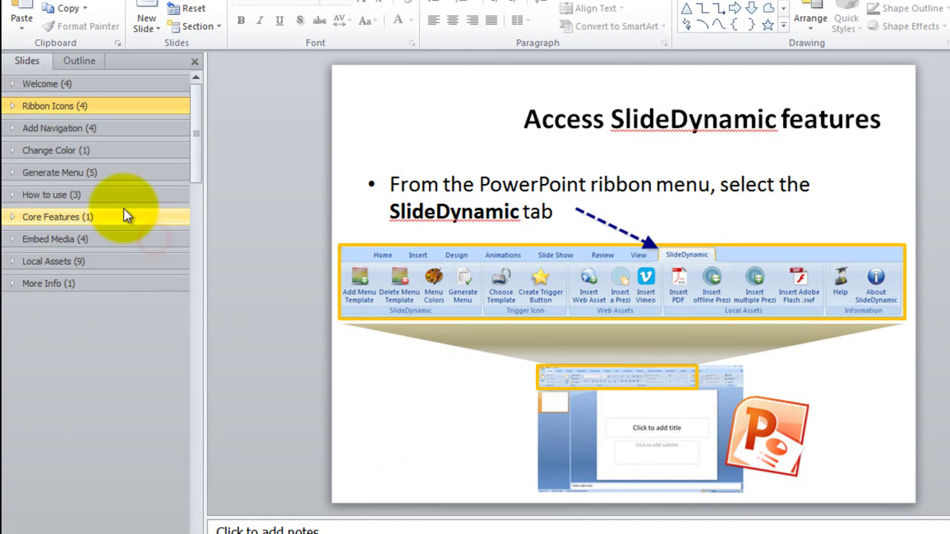
left_click(84, 217)
left_click(11, 217)
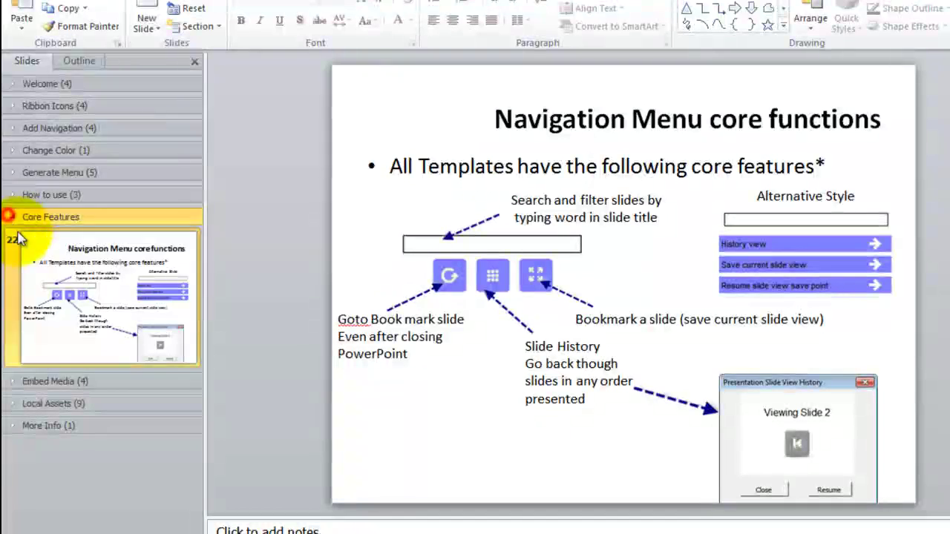
left_click(11, 216)
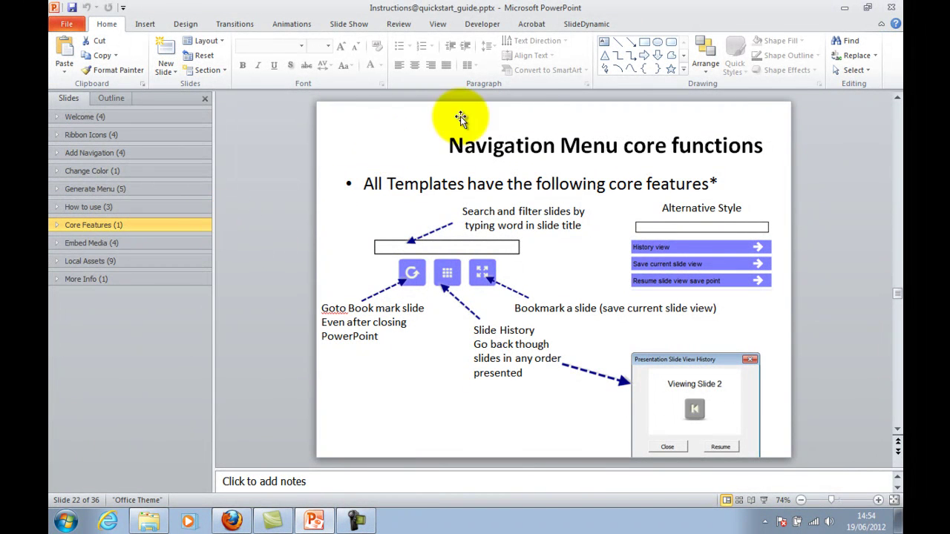
Add a SlideDynamic menu template launched On Mouse Click, using the template in the Accodion_sub_section_template folder.
left_click(585, 24)
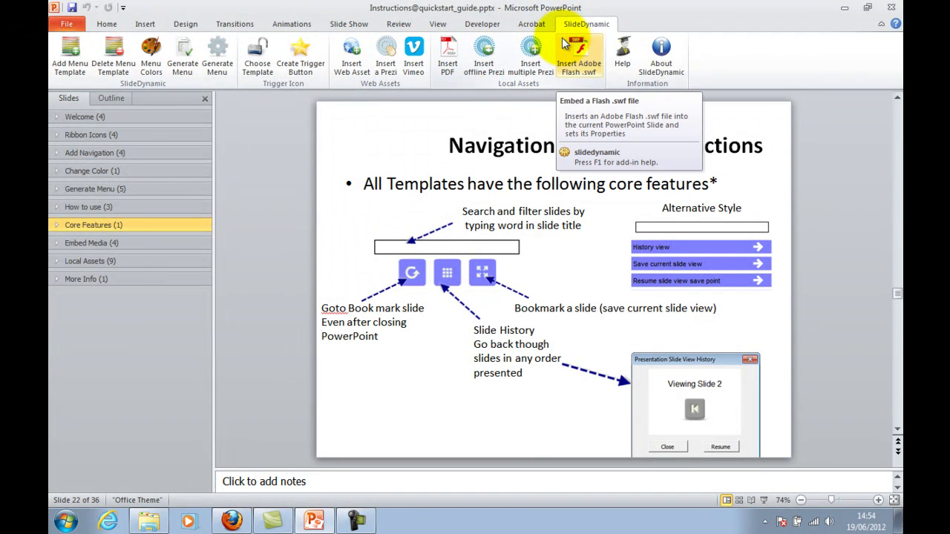
left_click(69, 65)
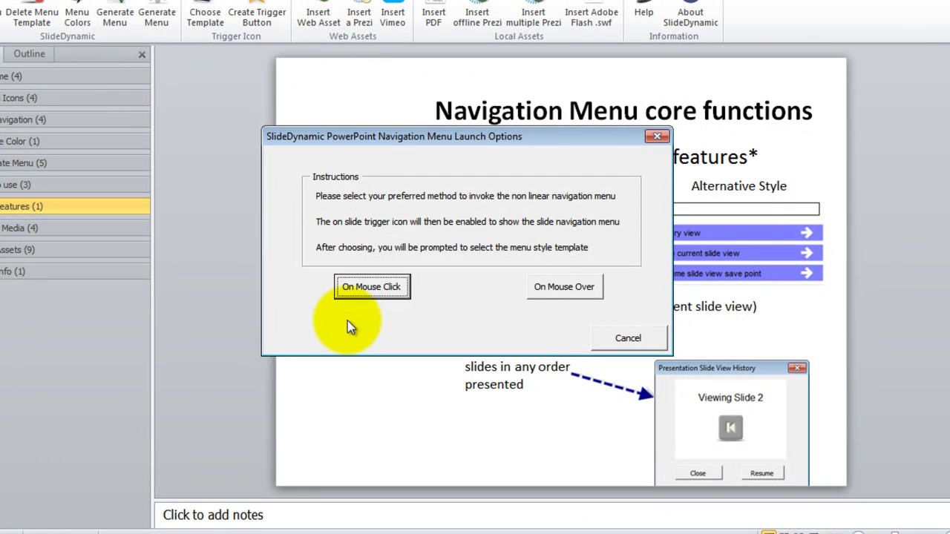
left_click(377, 292)
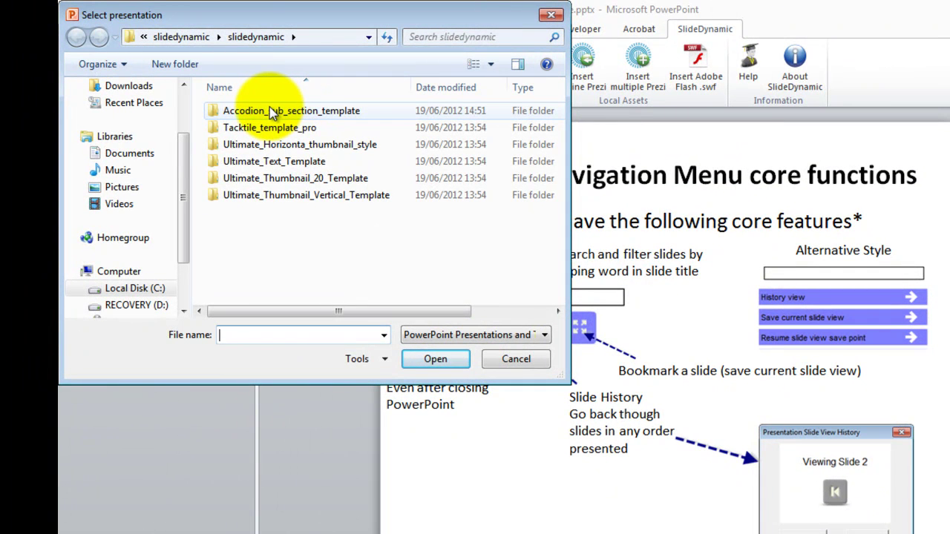
left_click(271, 111)
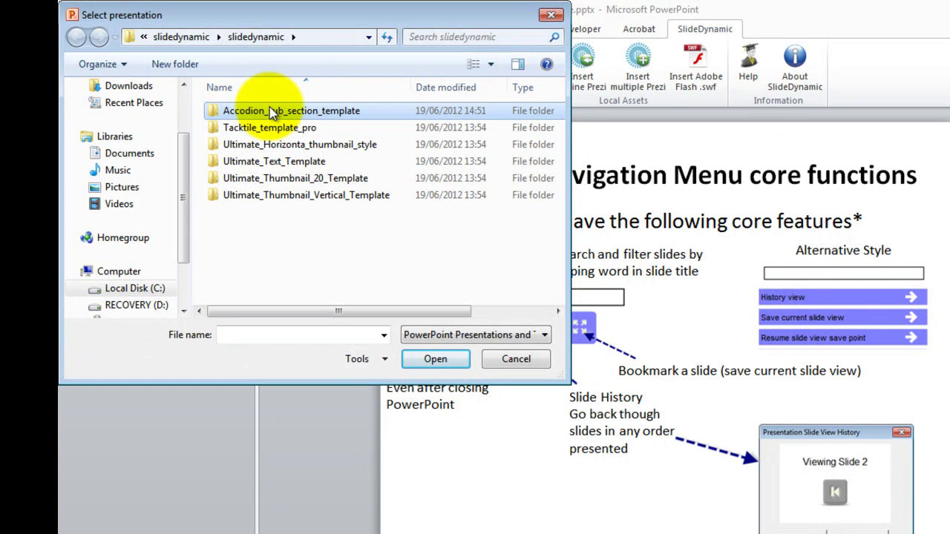
double_click(271, 111)
double_click(271, 128)
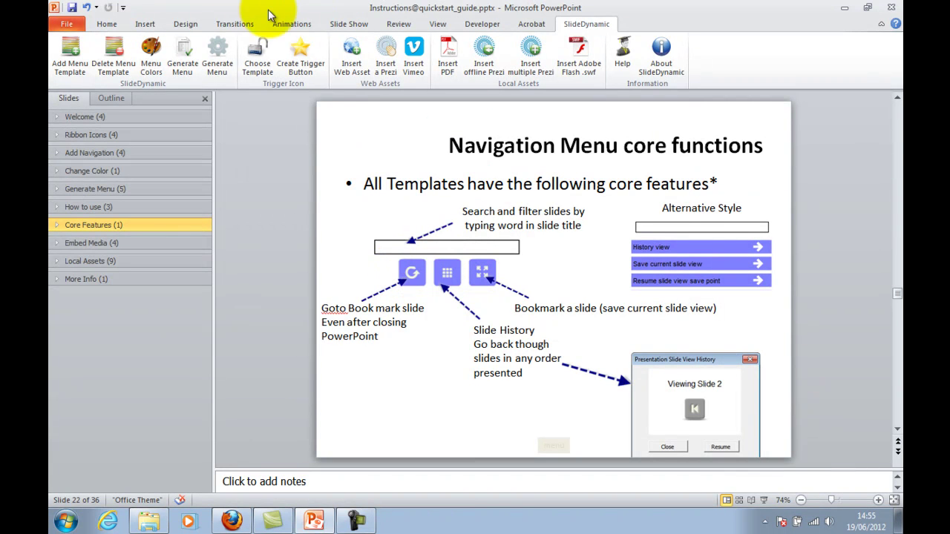
Set the expander menu's button rollover color to bright green and its text color to white.
left_click(141, 60)
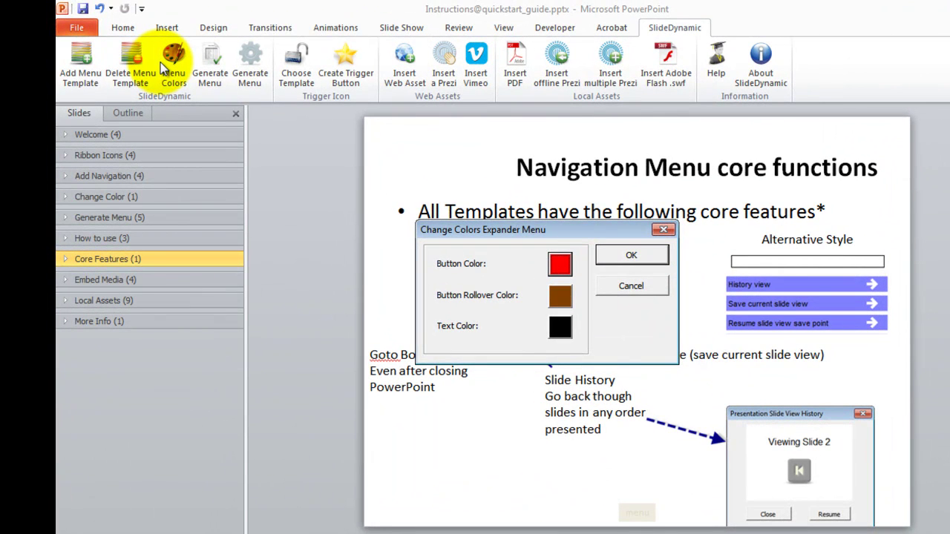
left_click(560, 295)
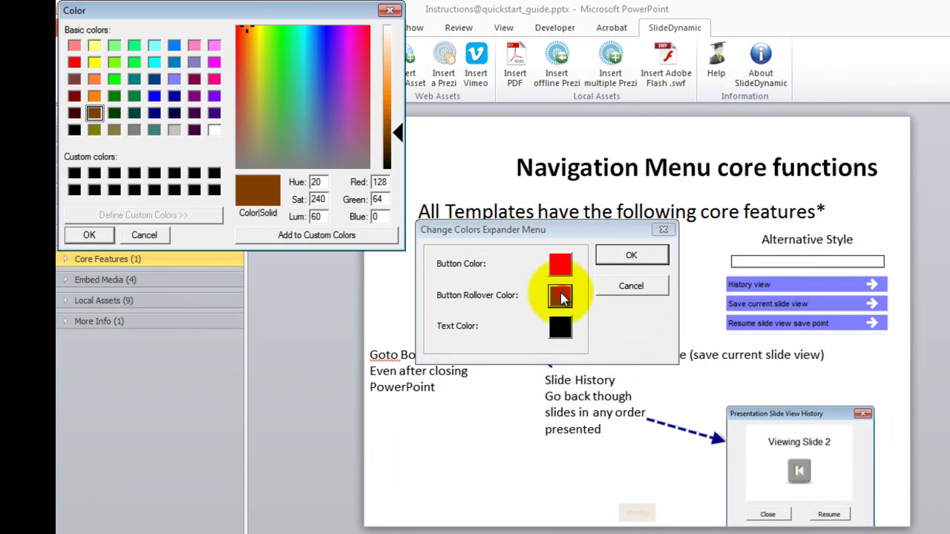
left_click(114, 79)
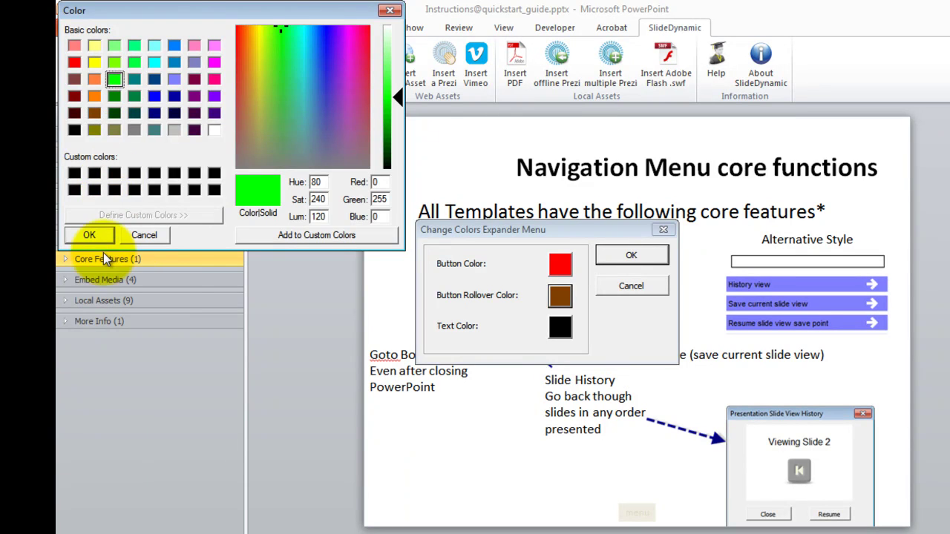
left_click(101, 239)
left_click(558, 327)
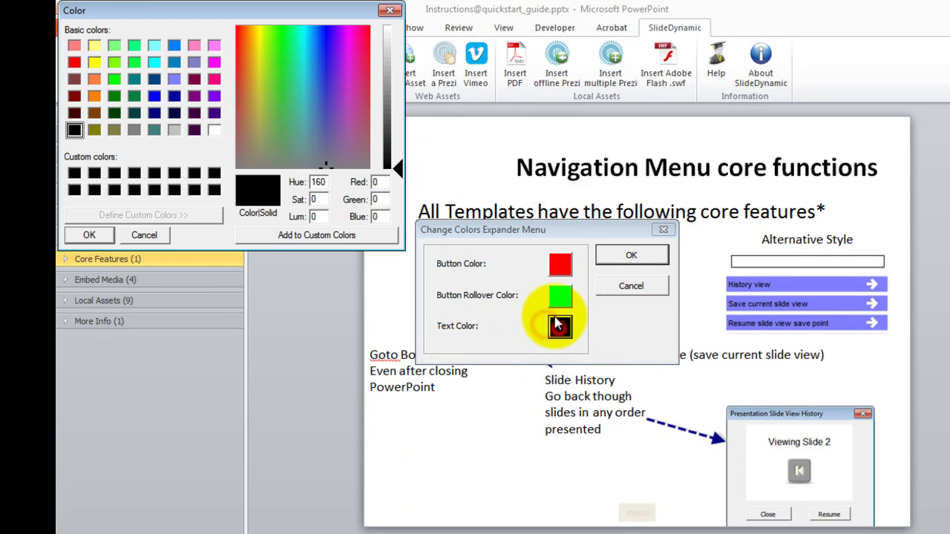
left_click(214, 131)
left_click(89, 234)
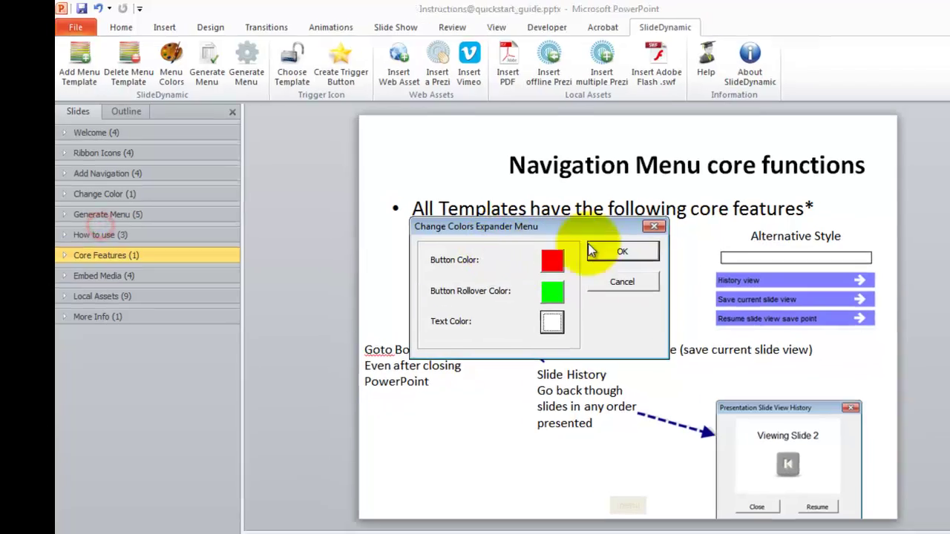
left_click(622, 251)
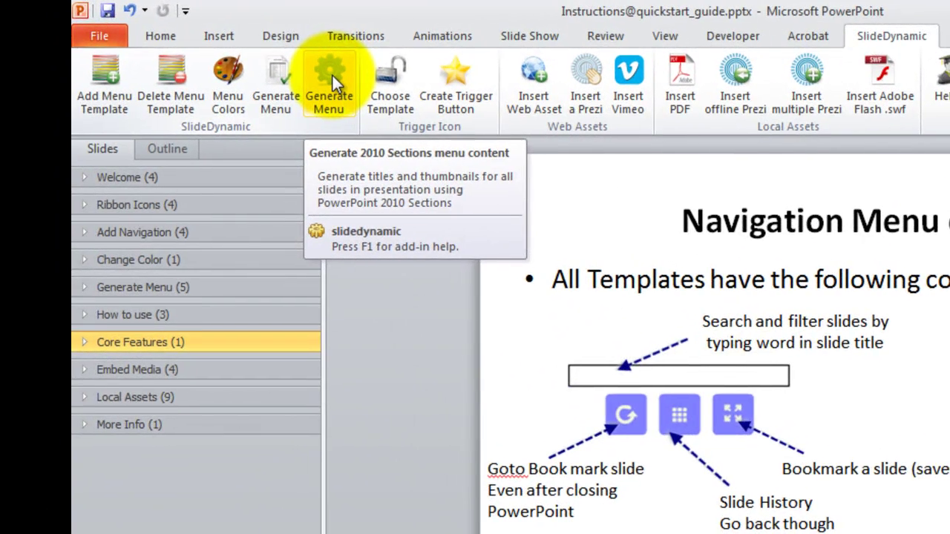
Generate the menu content from the PowerPoint 2010 sections, and save and close the presentation.
left_click(334, 74)
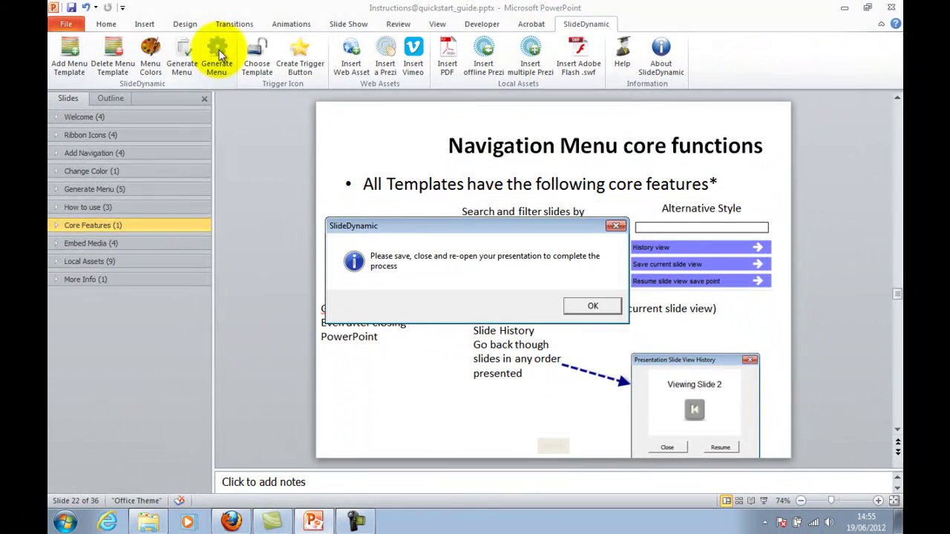
left_click(613, 307)
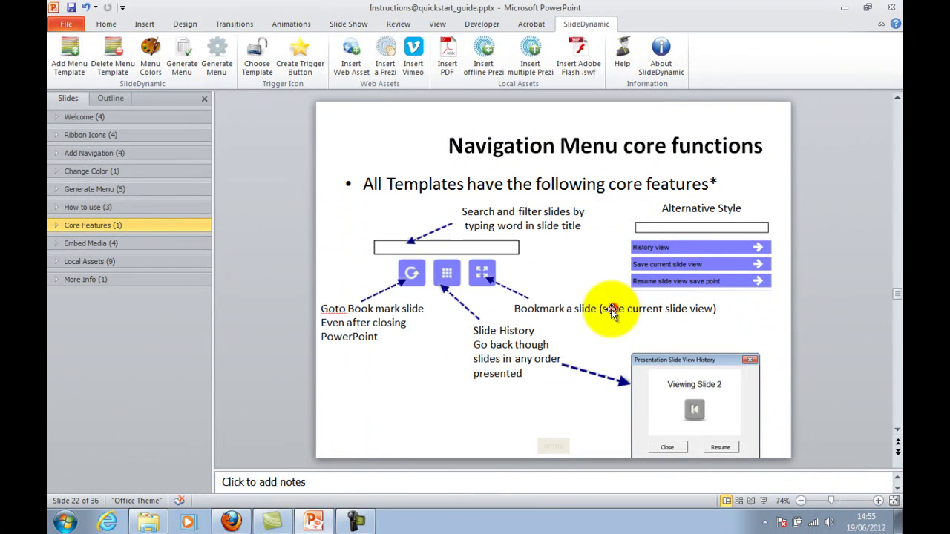
left_click(74, 22)
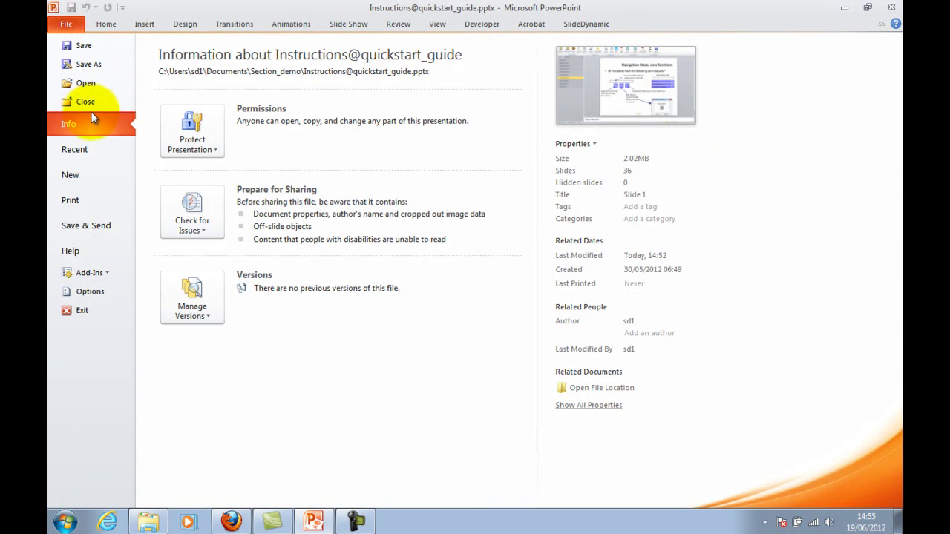
left_click(86, 103)
left_click(418, 277)
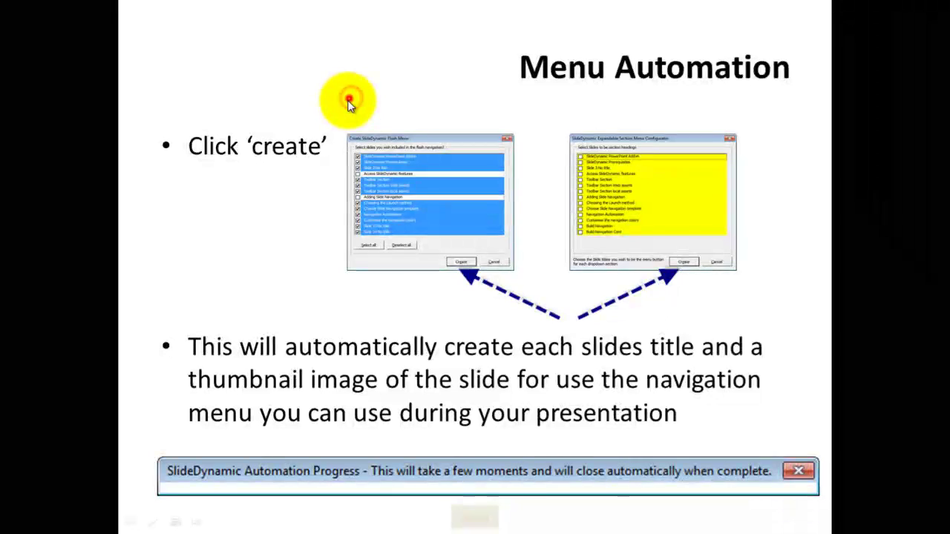
In the slide show, use the navigation menu's Embed Media section to go to the Embedding Online Prezi slide.
left_click(350, 97)
left_click(476, 518)
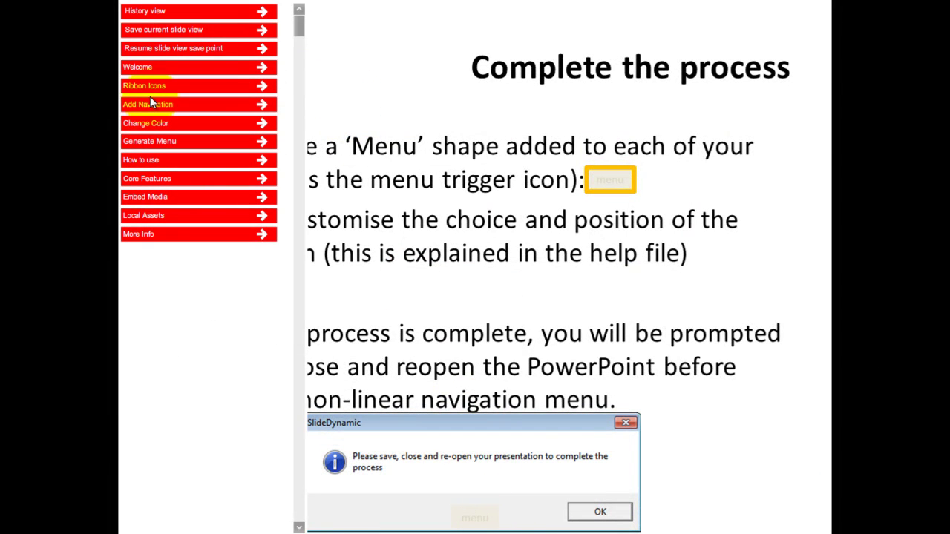
left_click(167, 198)
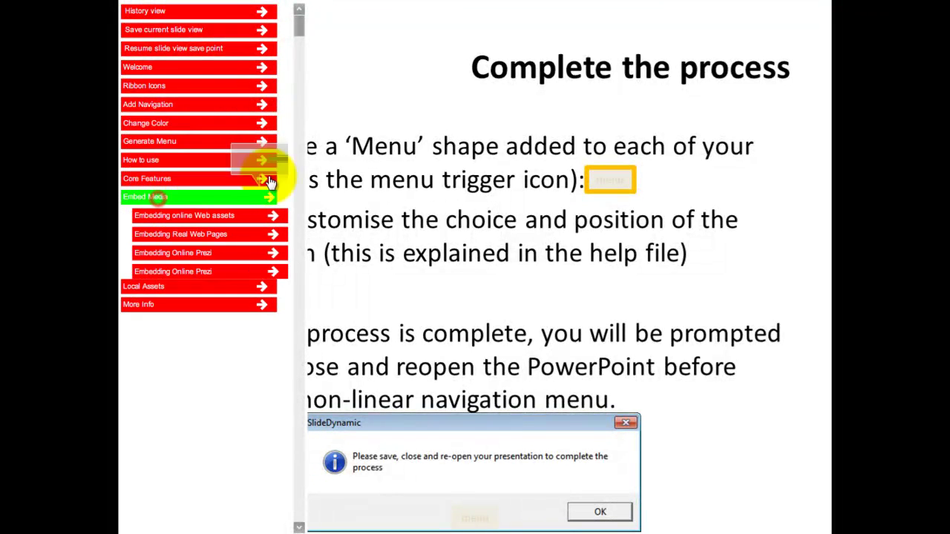
left_click(230, 254)
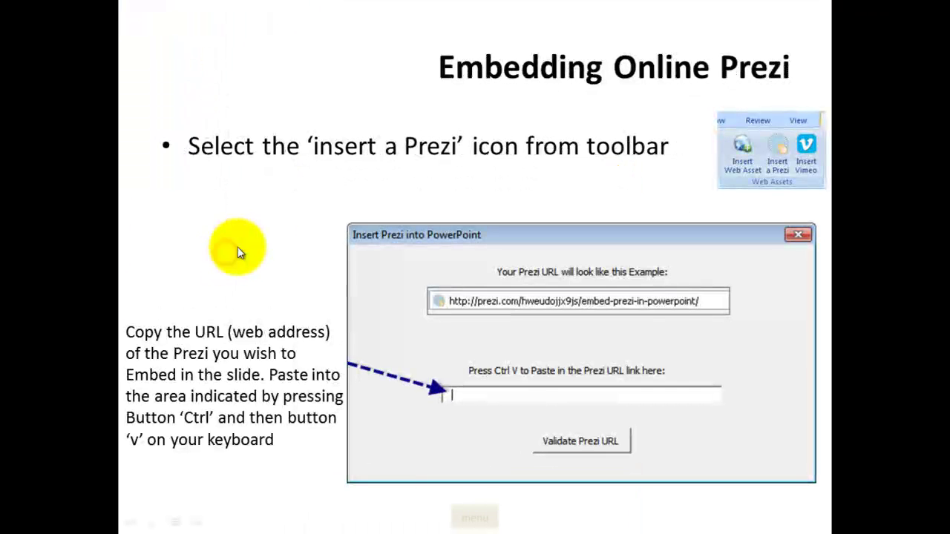
Reopen the navigation menu on the Embedding Online Prezi slide and expand the Embed Media and Change Color sections.
left_click(489, 512)
left_click(191, 202)
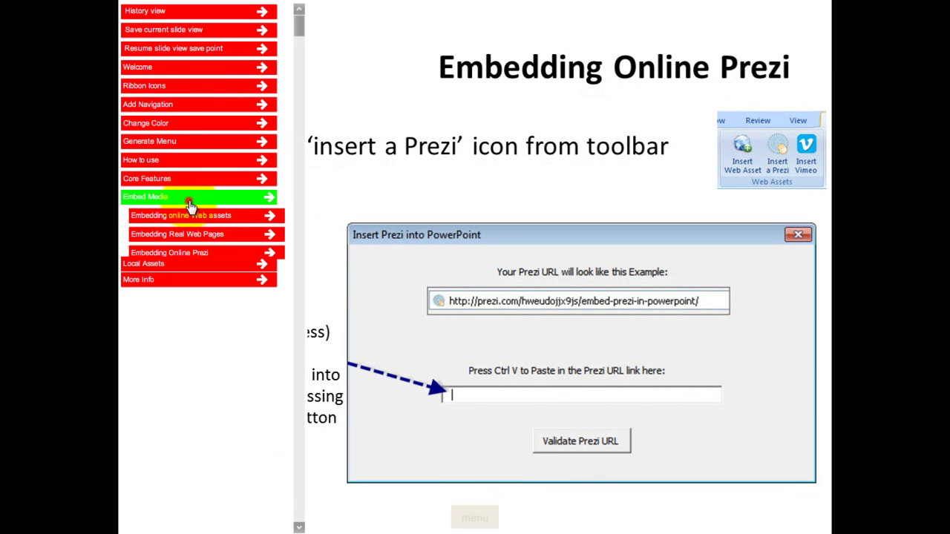
left_click(191, 123)
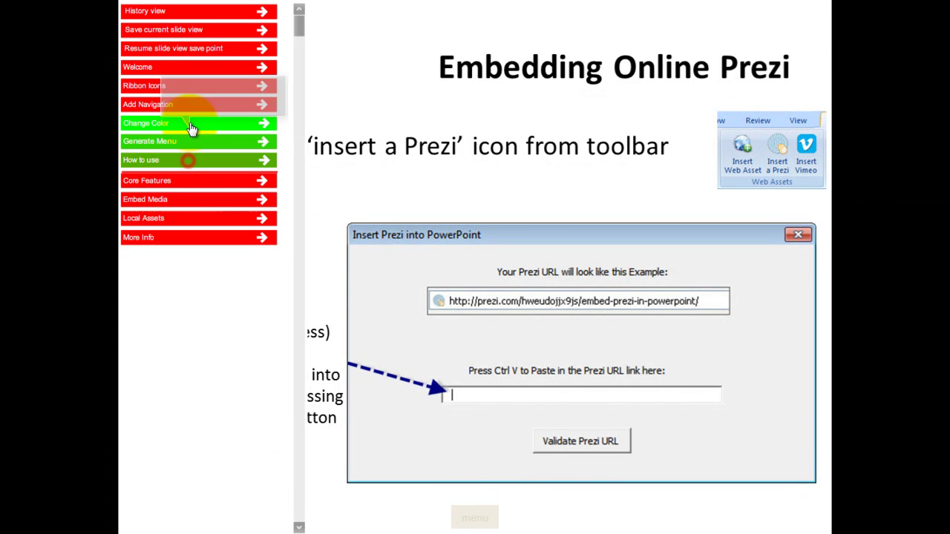
left_click(192, 123)
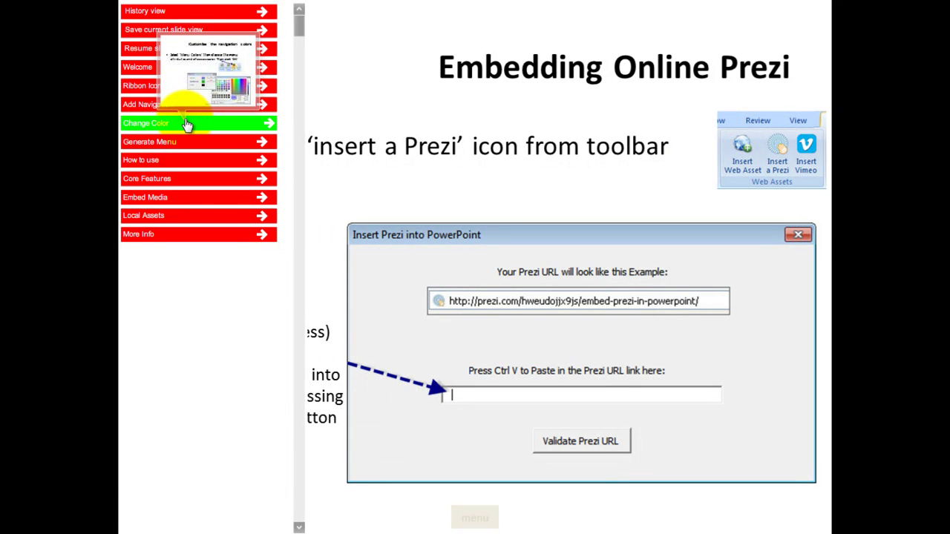
left_click(187, 124)
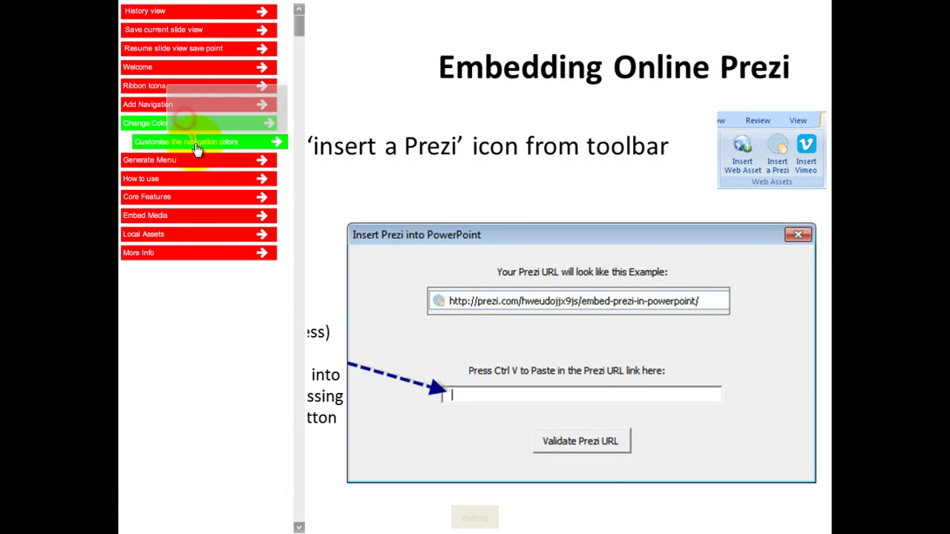